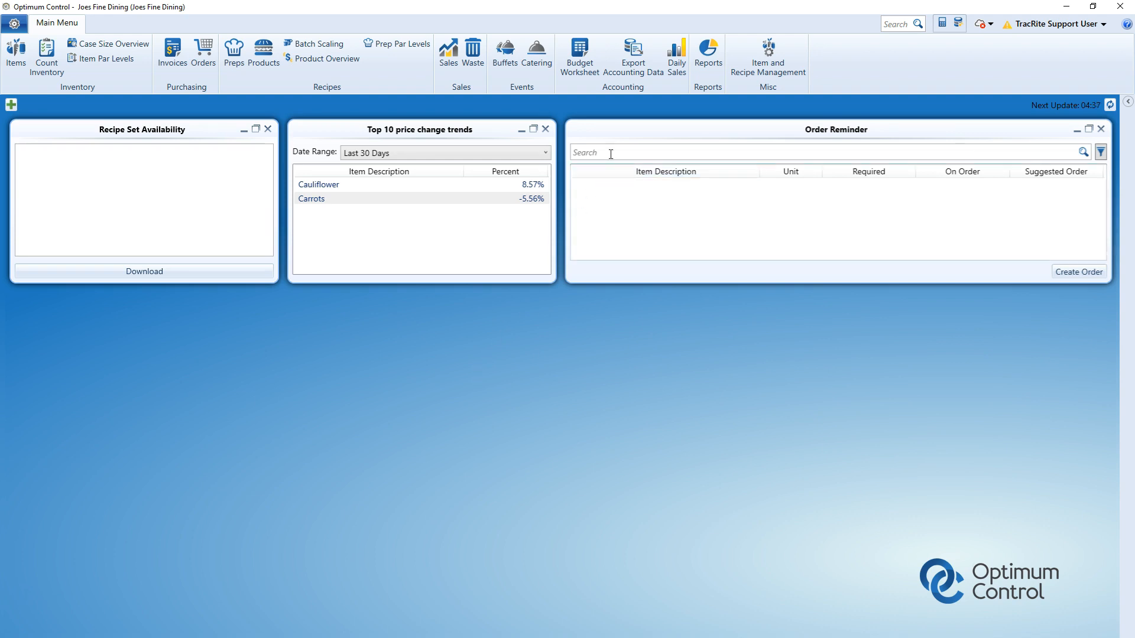
Run the Usage Summary - Count Amounts report with actualized usage, from the January 13, 2019 opening inventory to the February 10, 2019 closing inventory
click(712, 58)
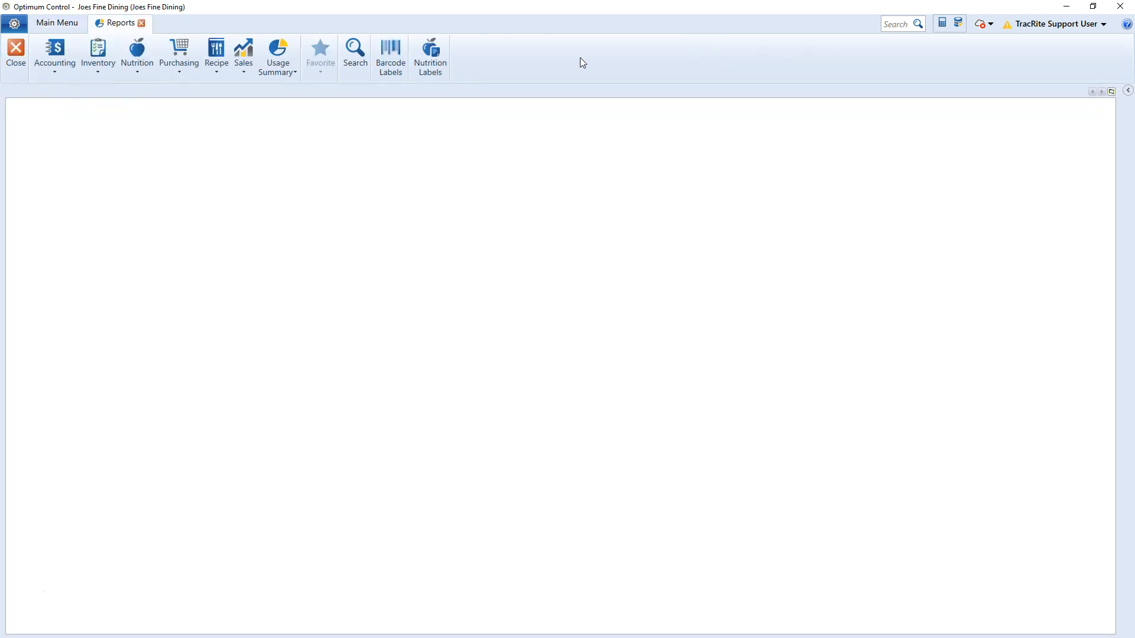
click(280, 53)
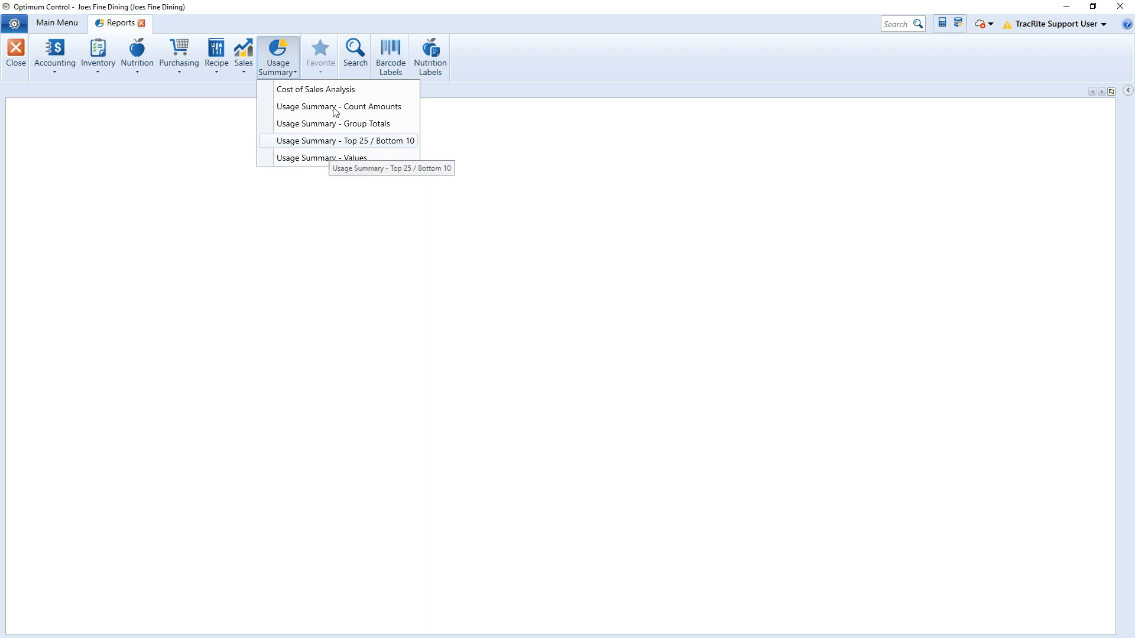
click(332, 158)
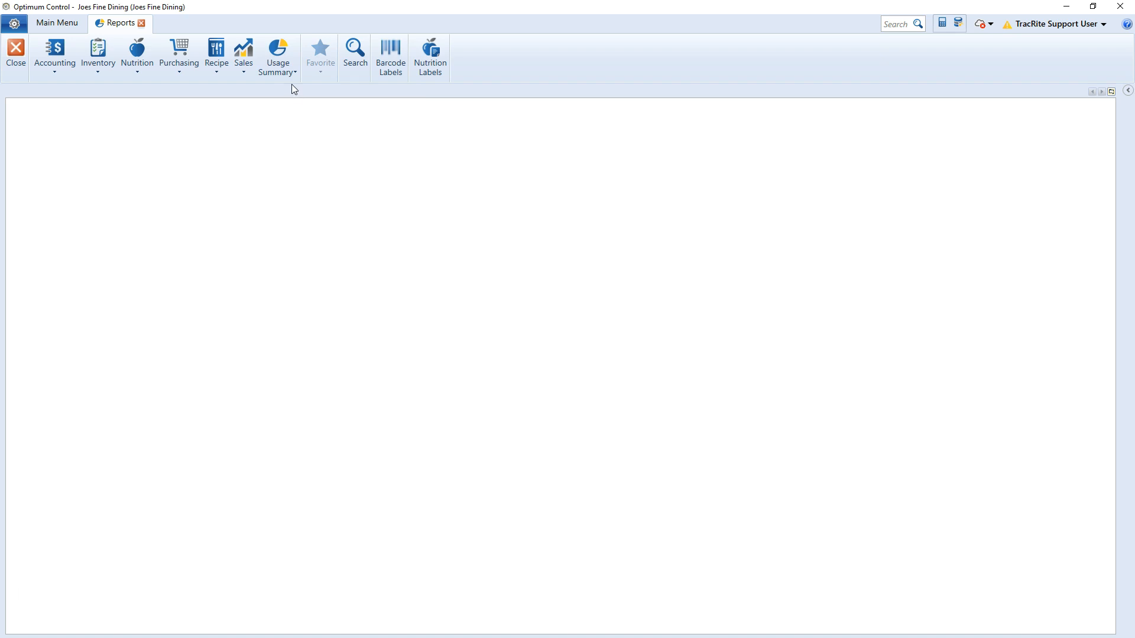
click(289, 67)
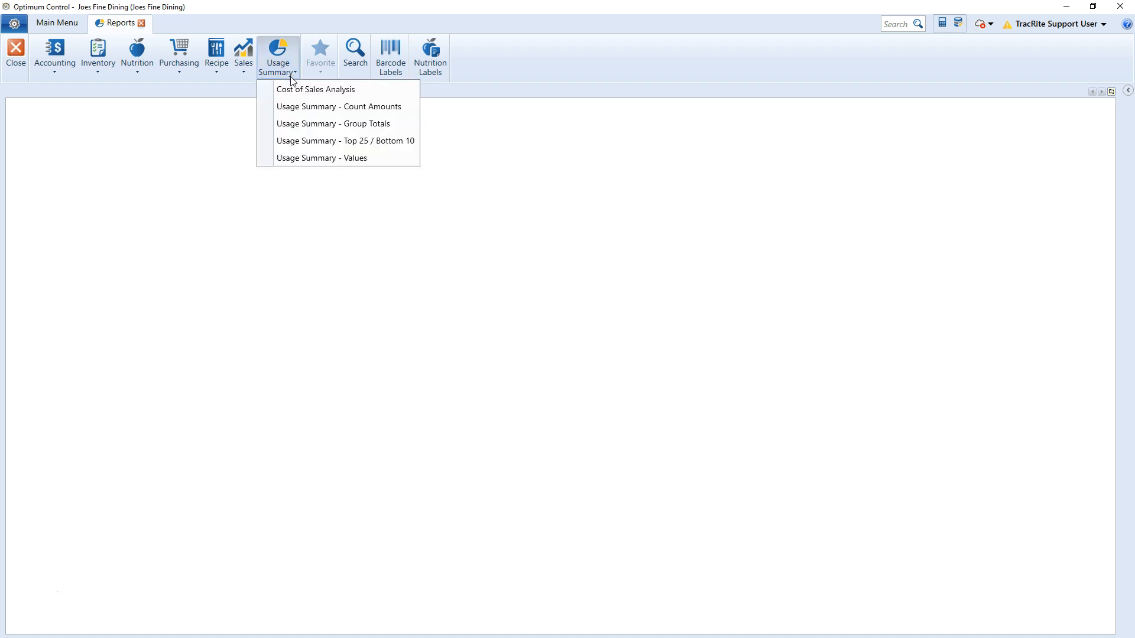
click(355, 108)
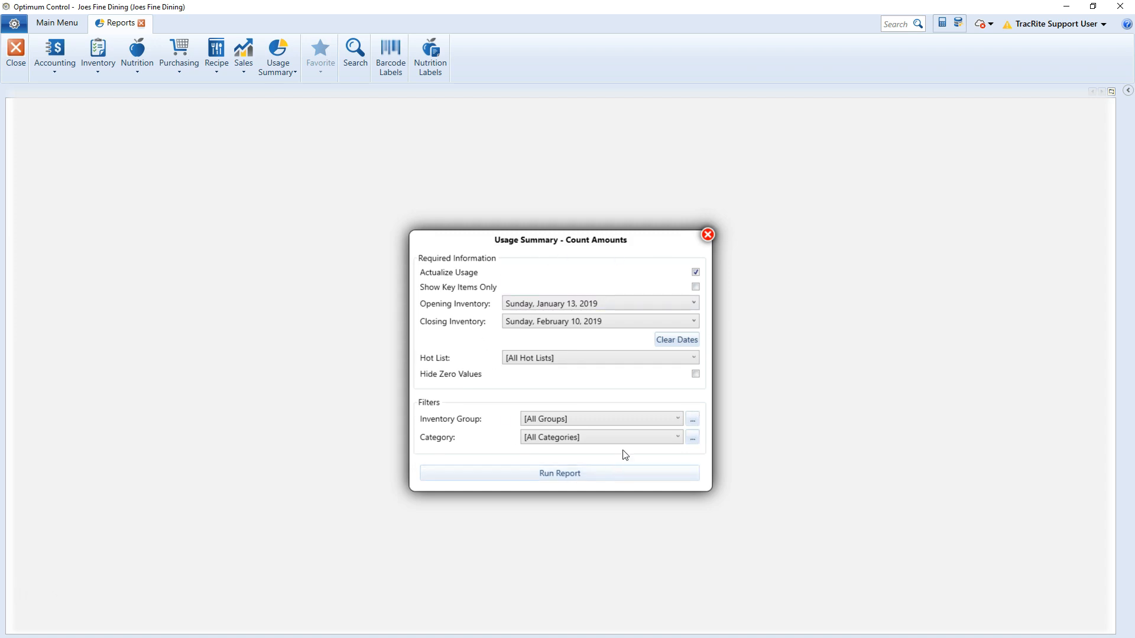
click(566, 473)
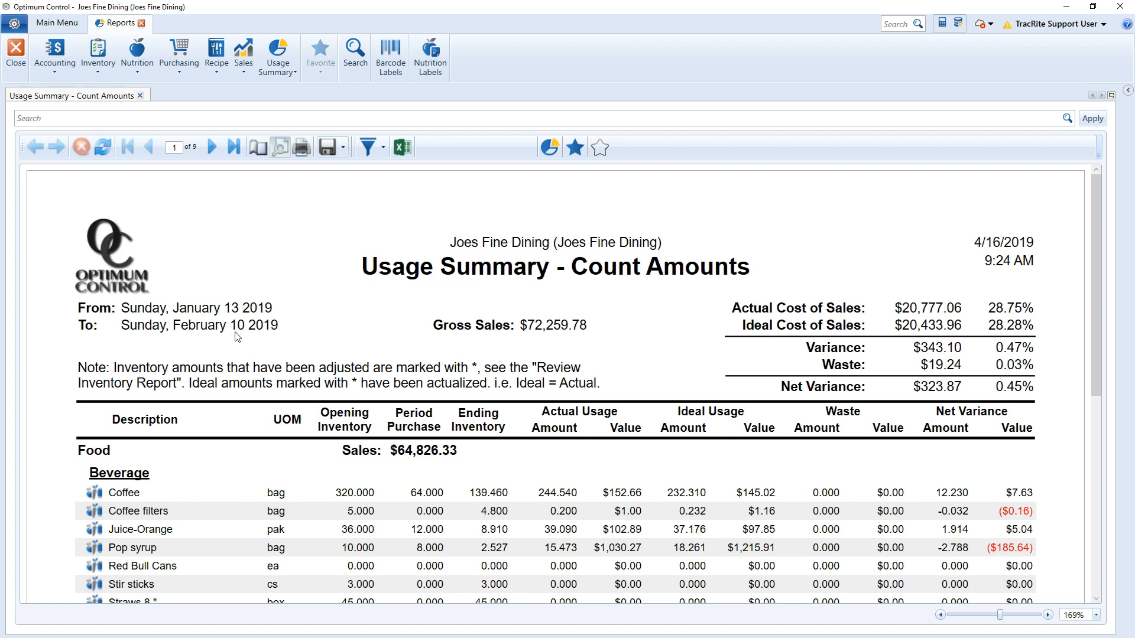
Drill into Coffee's ending inventory to review its count detail by location, and return to the usage summary
click(485, 494)
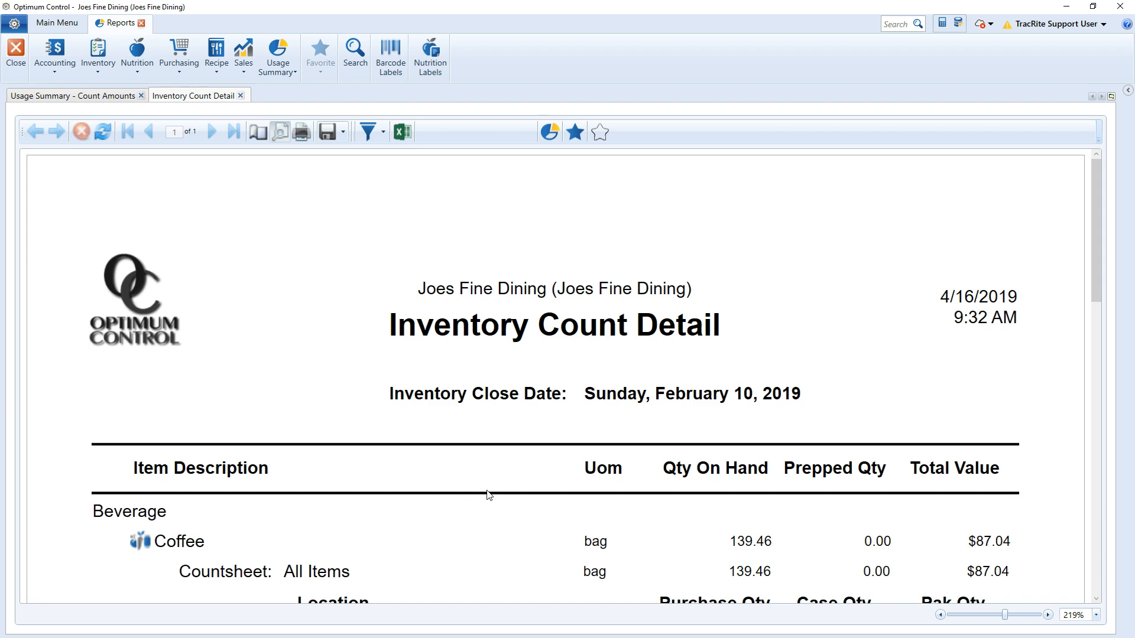
scroll(471, 468, down, 1)
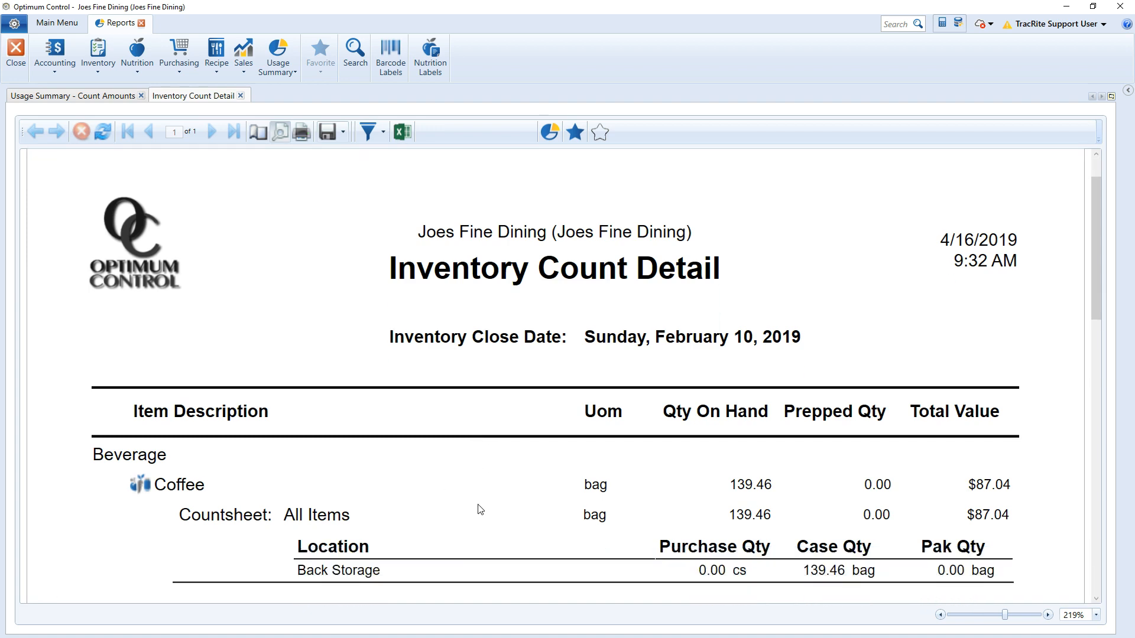
scroll(650, 488, down, 1)
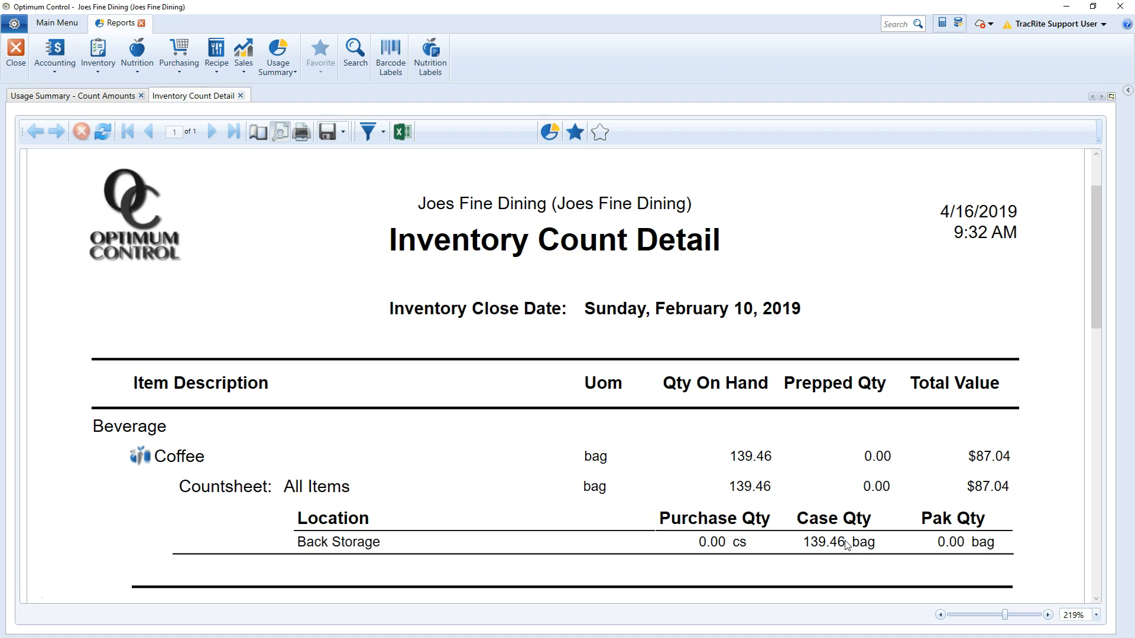
click(92, 97)
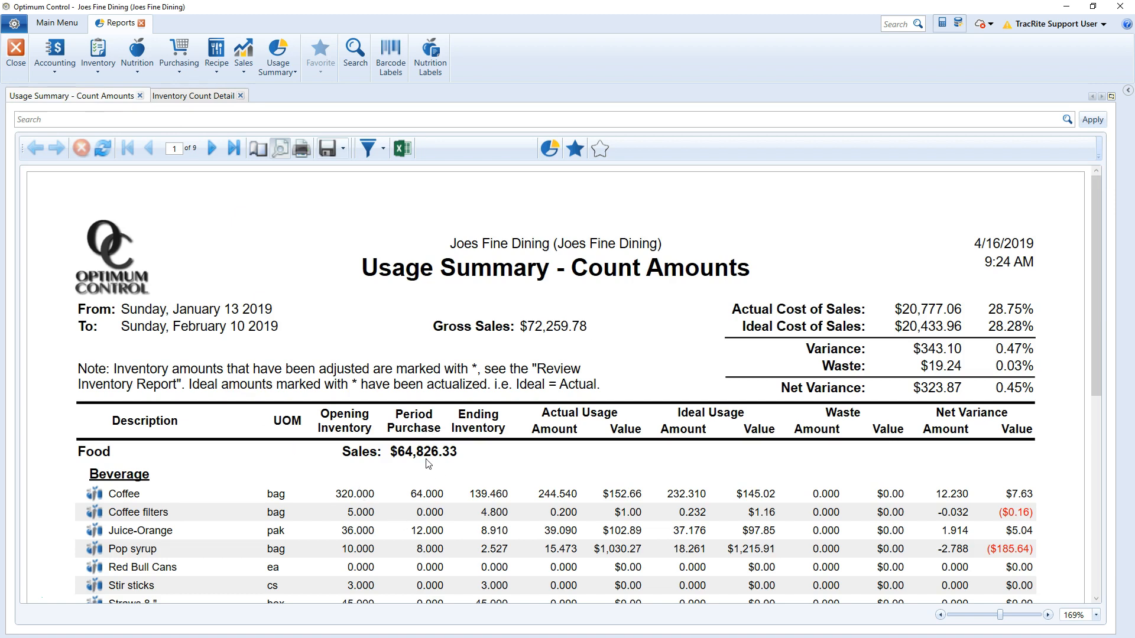
Drill into Coffee's period purchases, view the Freds Food Supply invoice behind them, and return to the usage summary
click(426, 495)
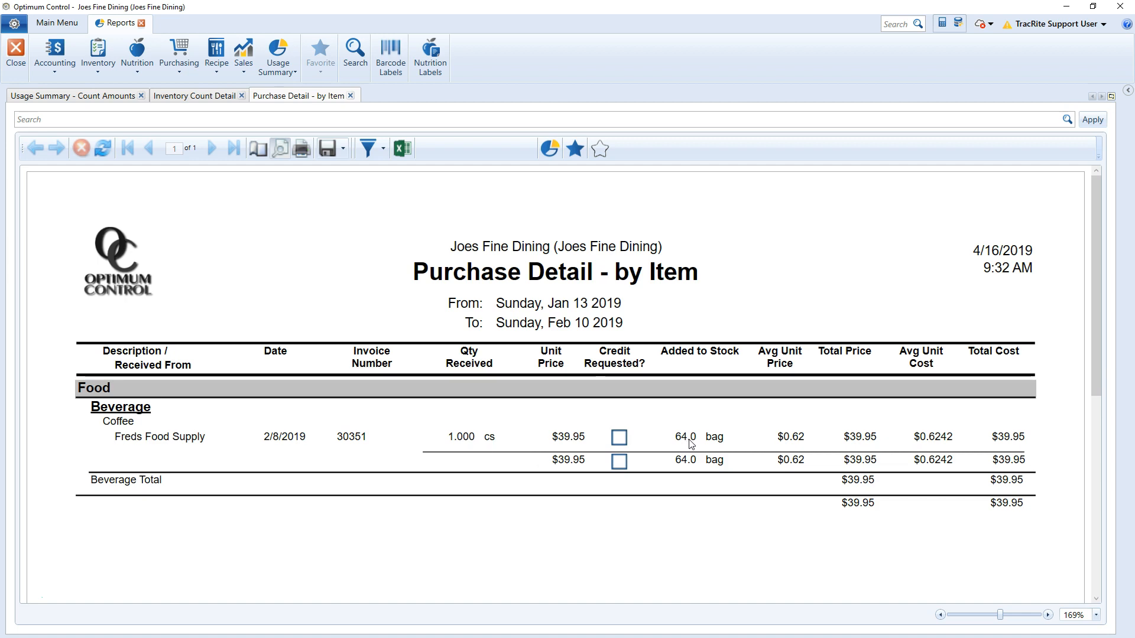
click(347, 438)
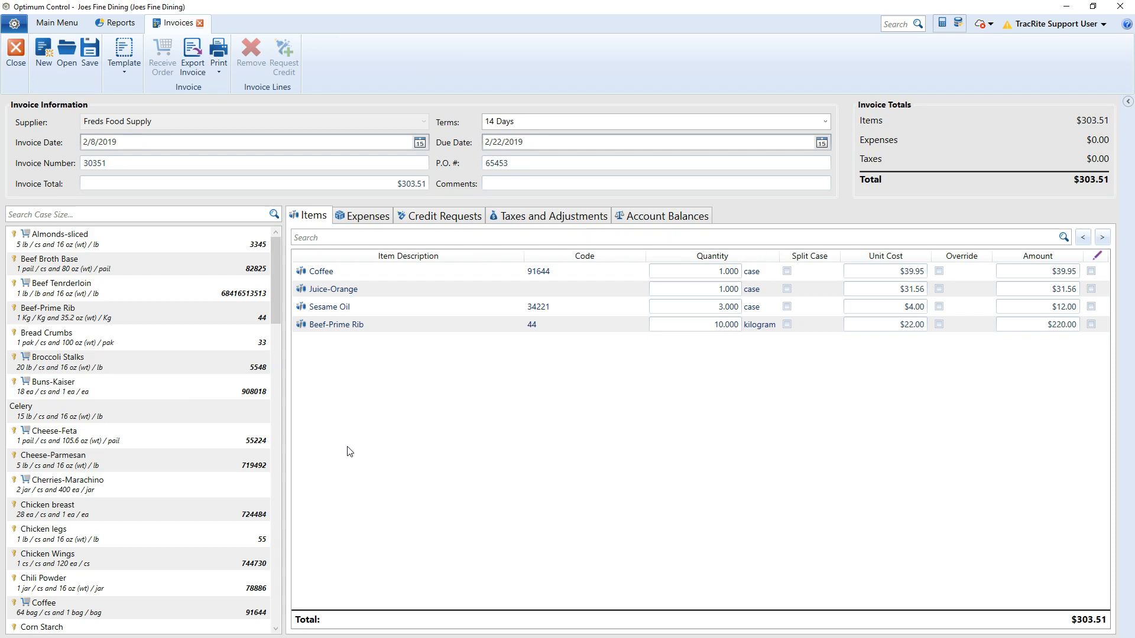
click(113, 27)
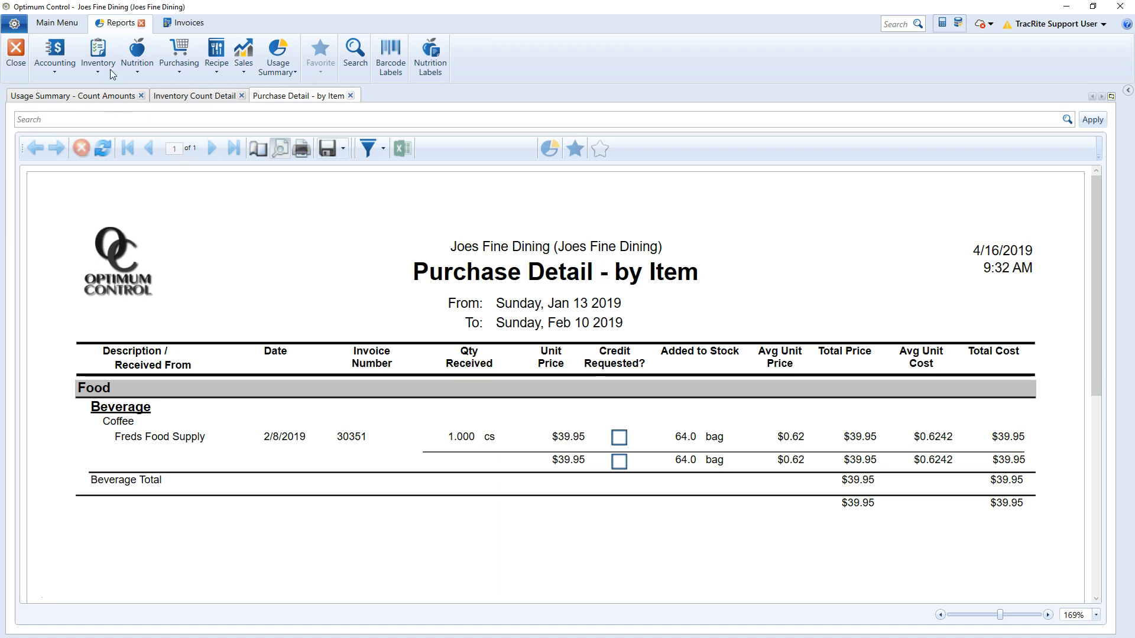
click(91, 97)
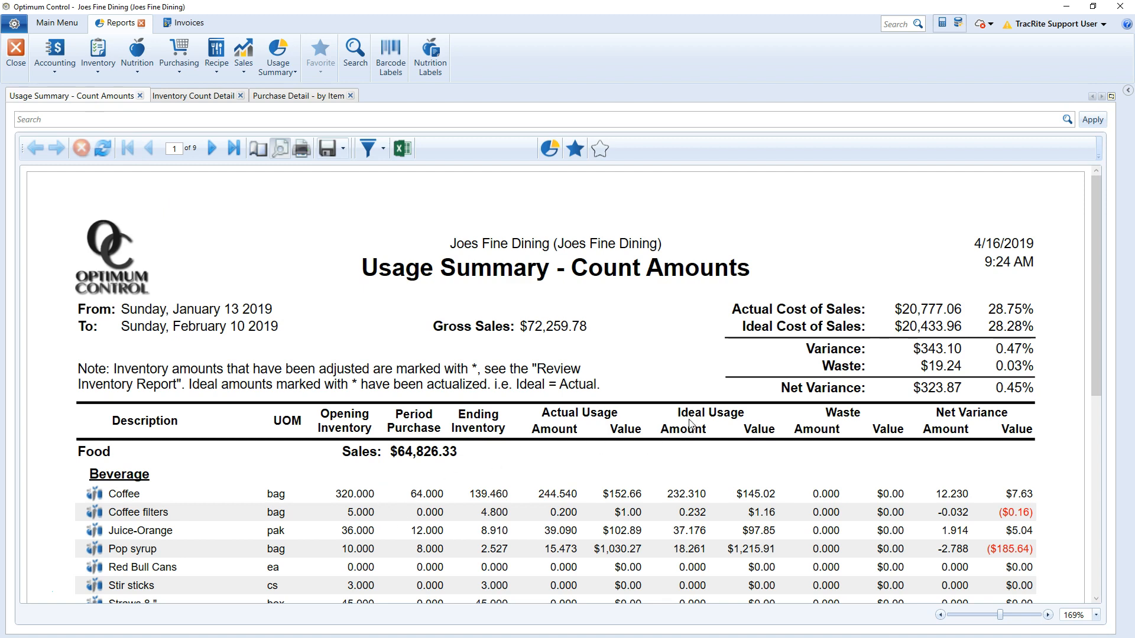
Drill into Coffee's ideal usage amount, review its product sales and daily usage, and return to the usage summary
click(684, 497)
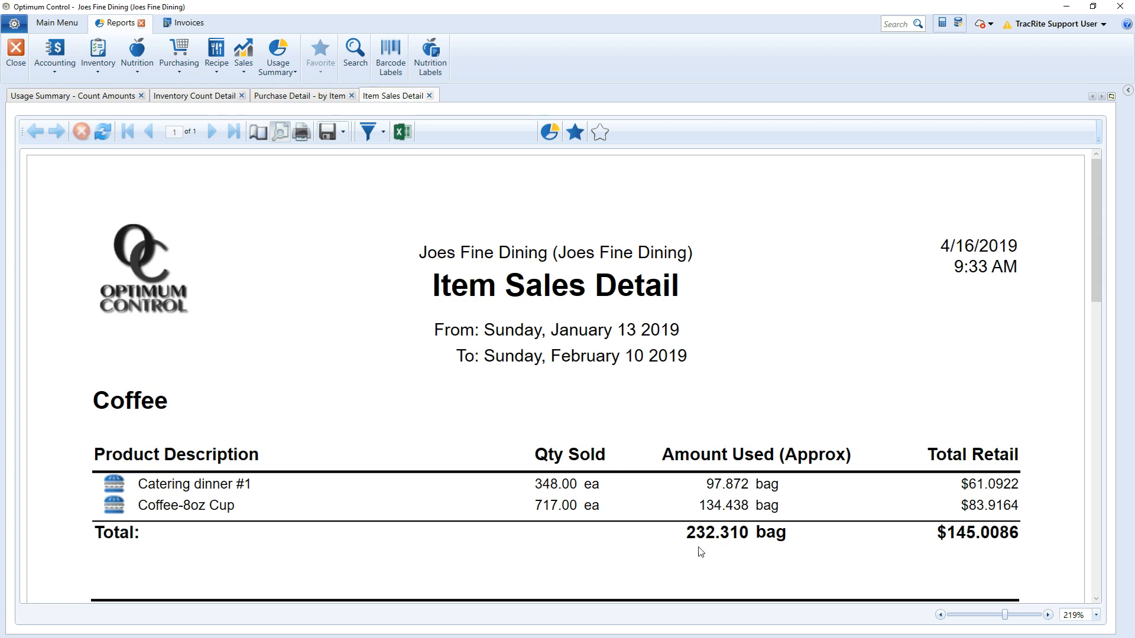
scroll(582, 500, down, 2)
scroll(571, 503, down, 2)
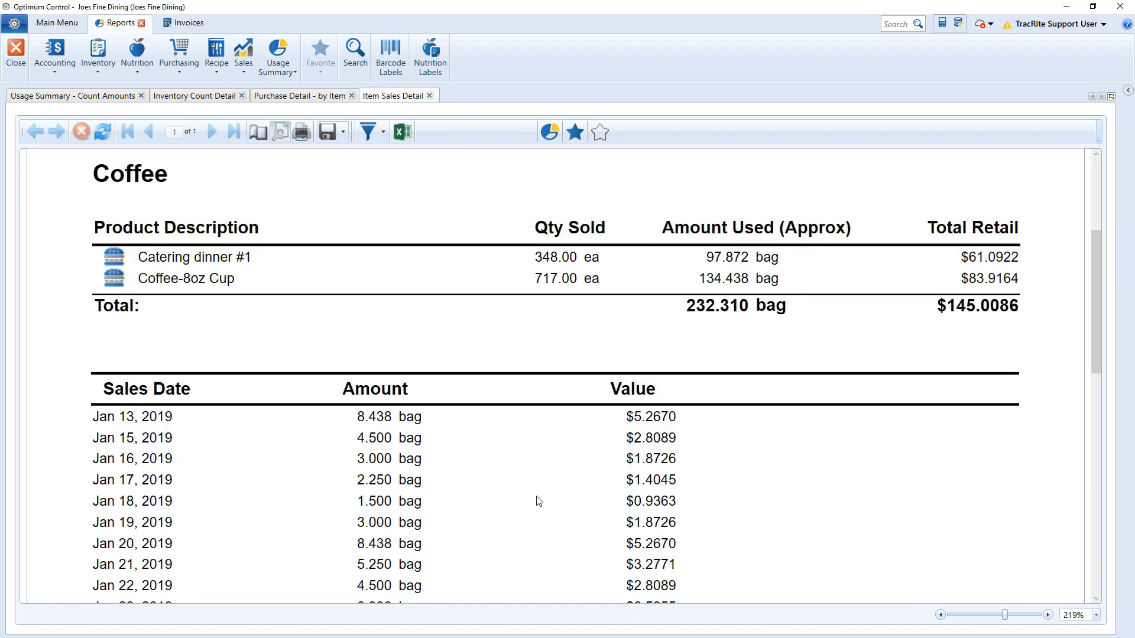
scroll(153, 438, down, 1)
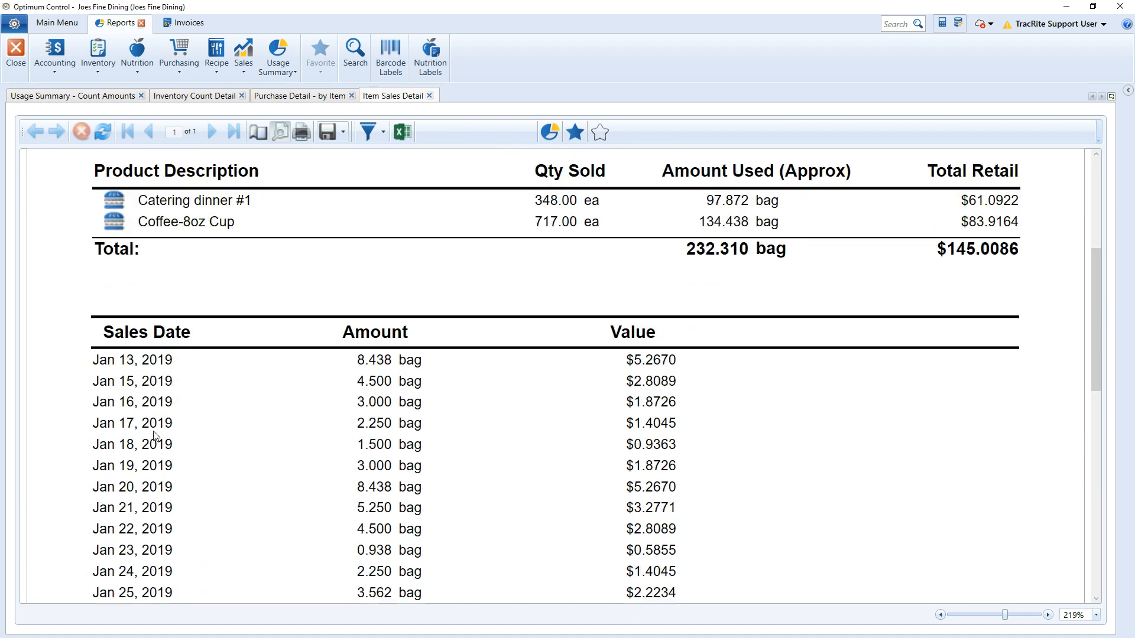
scroll(153, 437, down, 1)
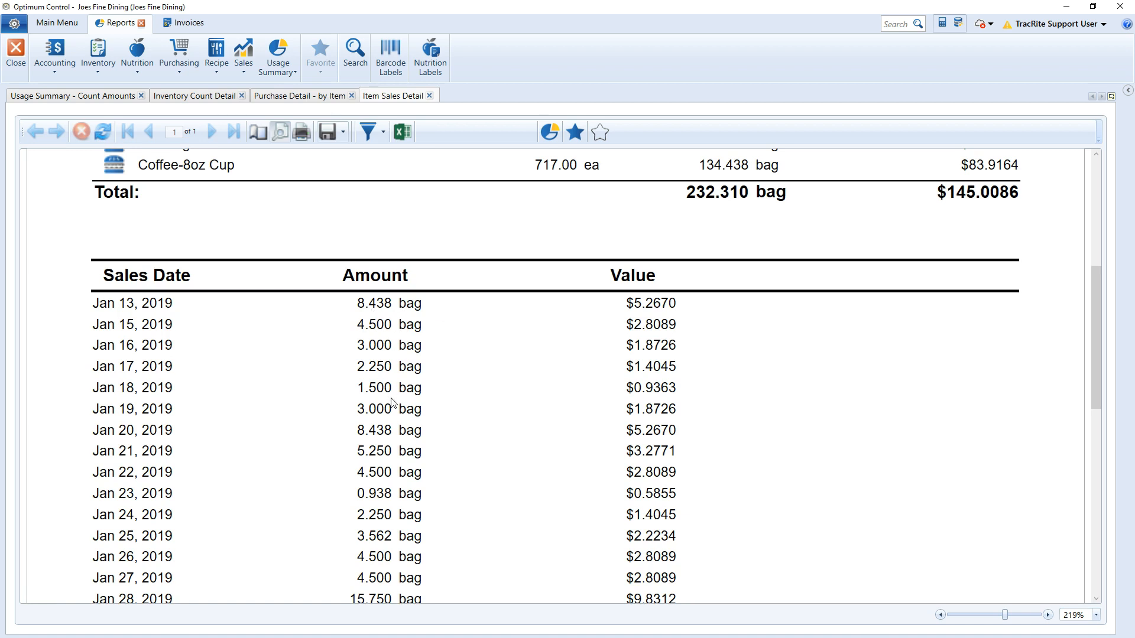
scroll(391, 404, down, 6)
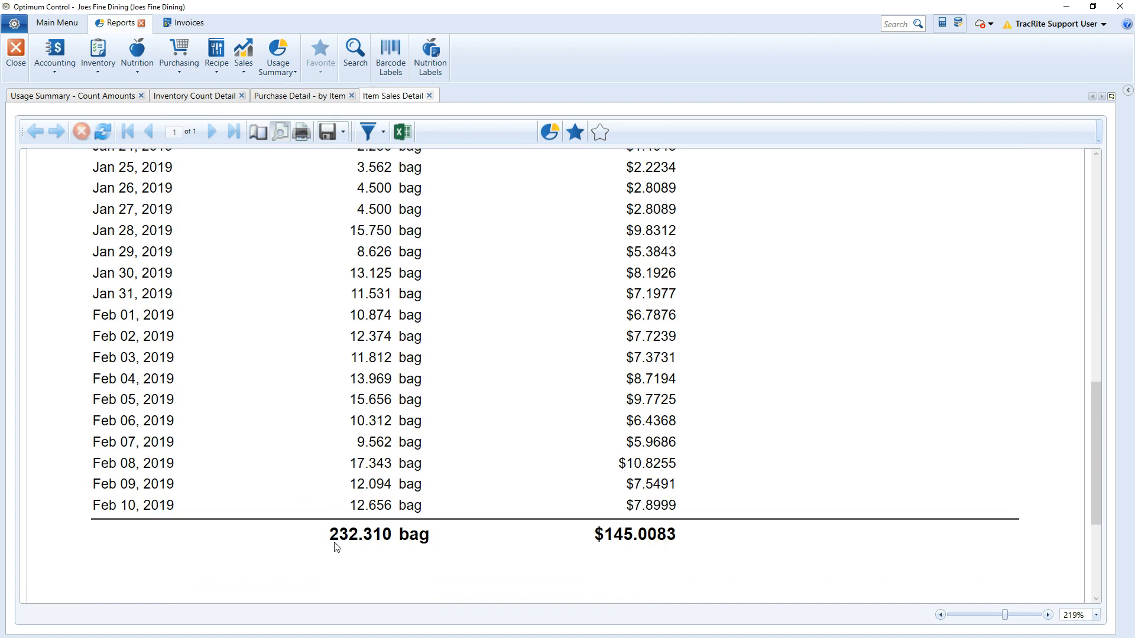
scroll(411, 526, up, 7)
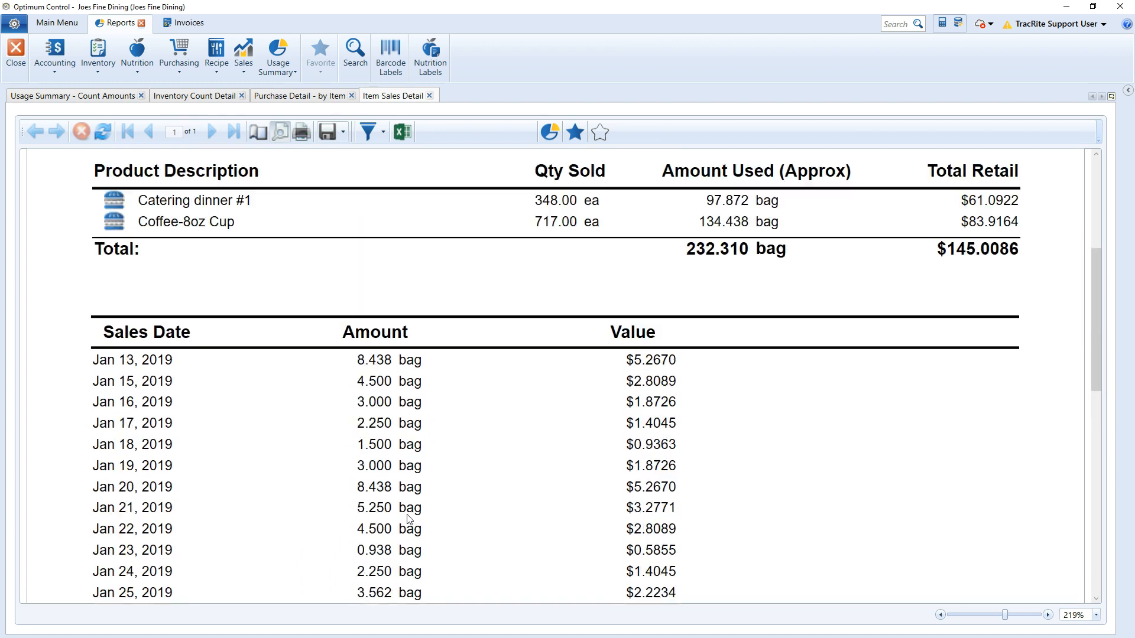
scroll(409, 520, up, 2)
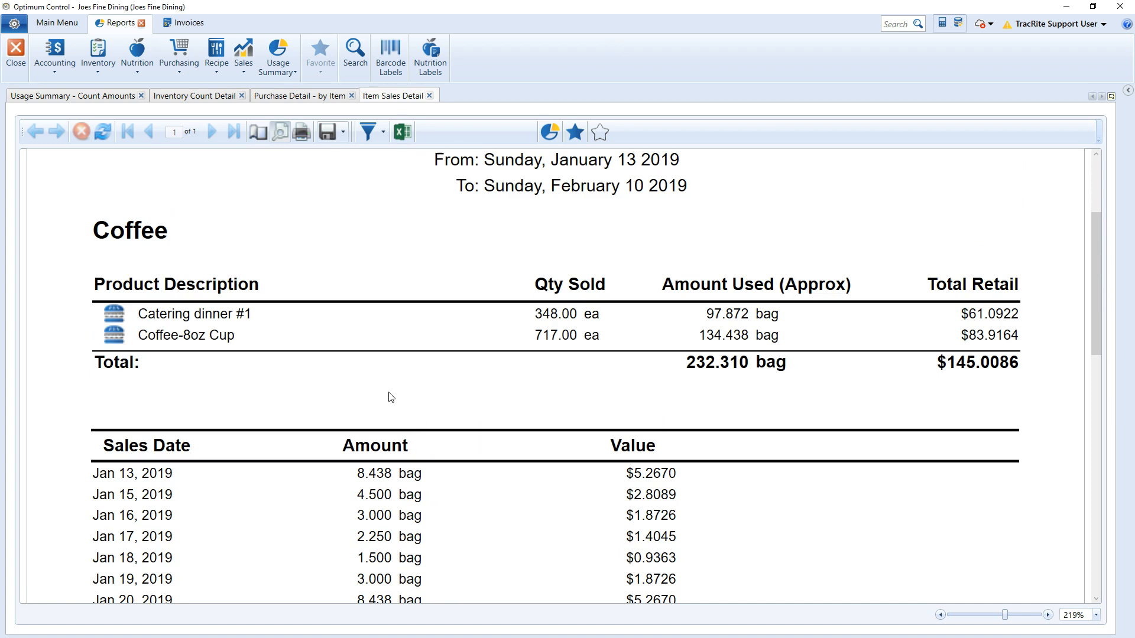
click(99, 98)
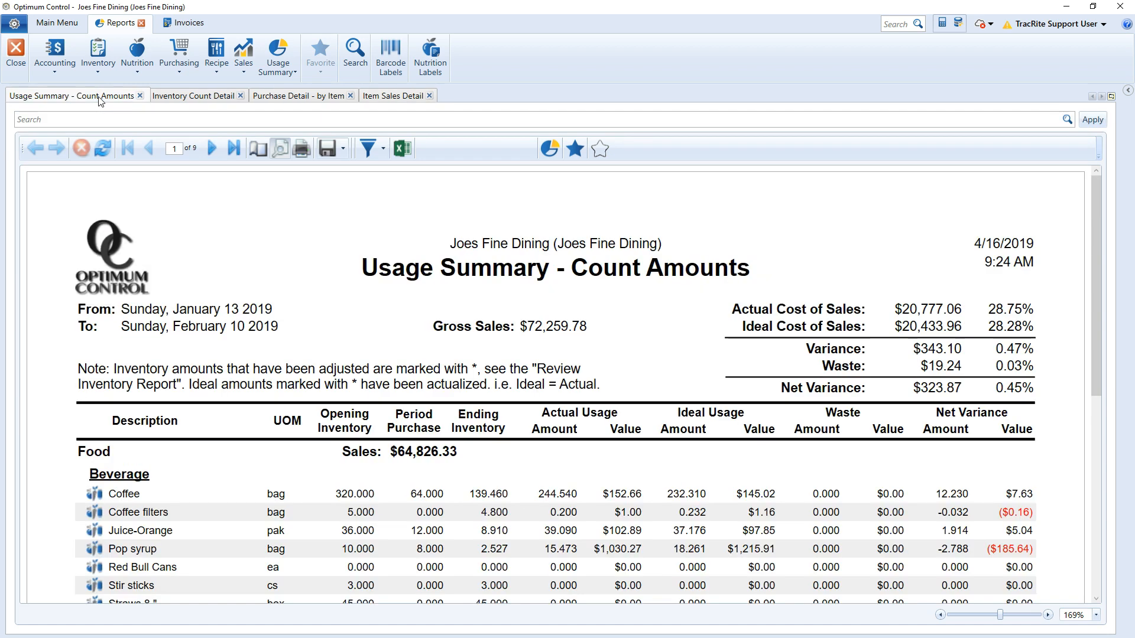
Export the Usage Summary - Count Amounts report to Excel and check the exported Coffee filters row
scroll(733, 488, down, 5)
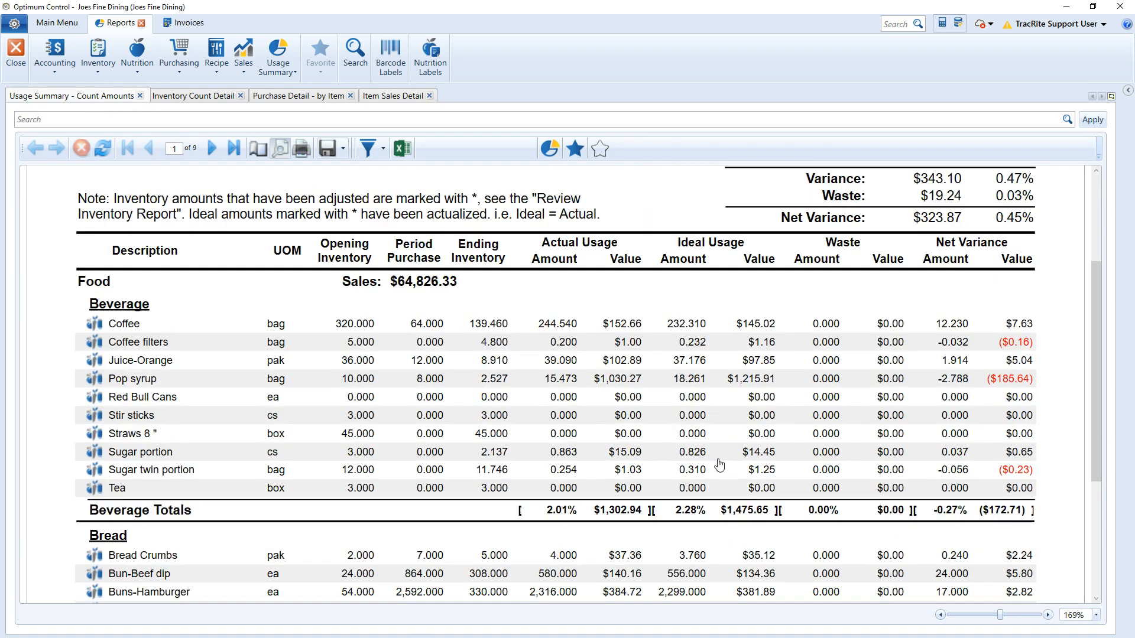
scroll(720, 464, up, 4)
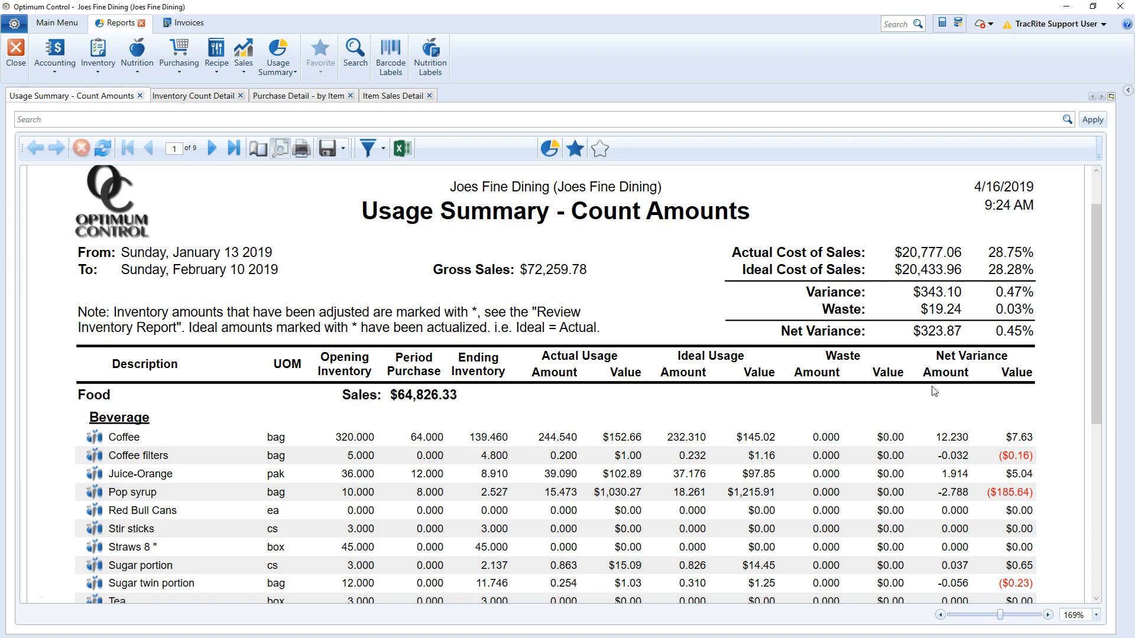
click(404, 151)
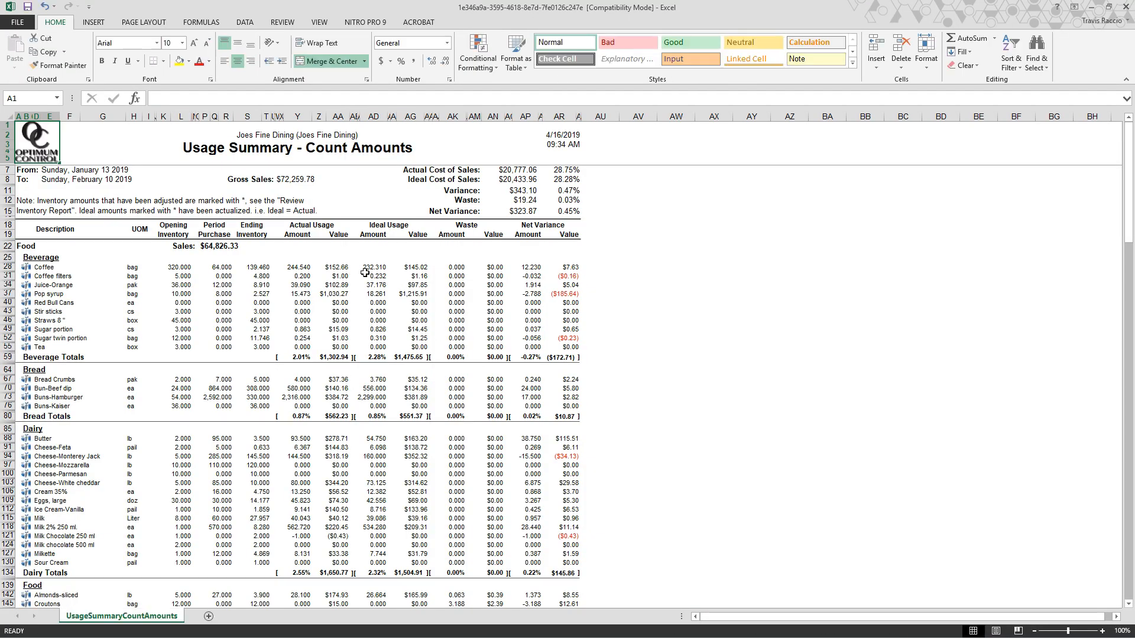
click(372, 293)
click(416, 276)
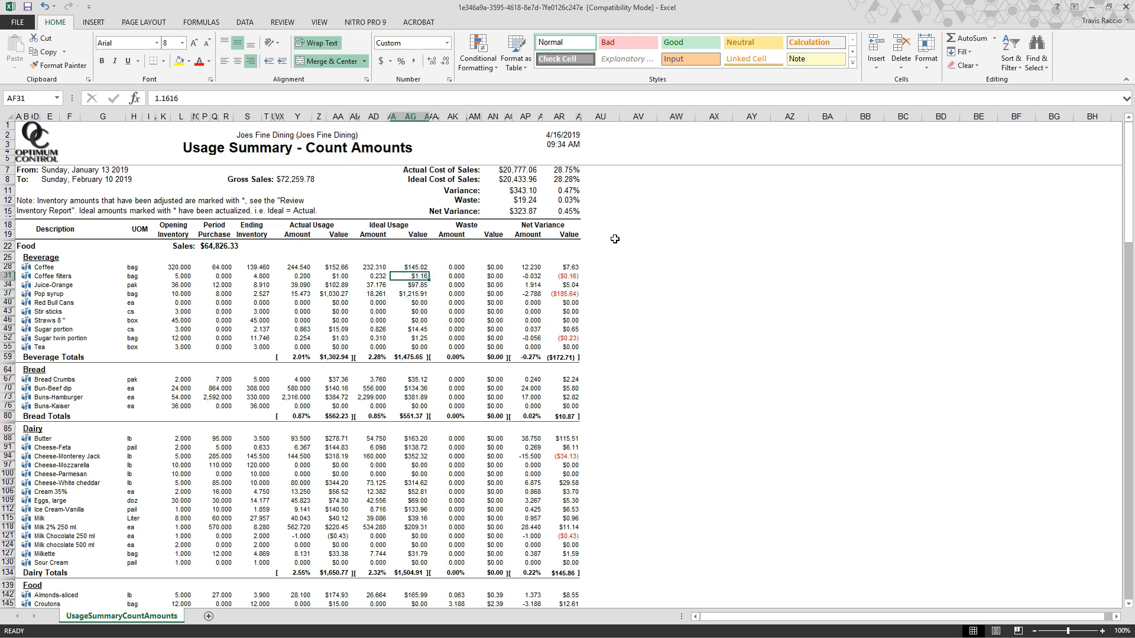
drag(609, 234, 631, 390)
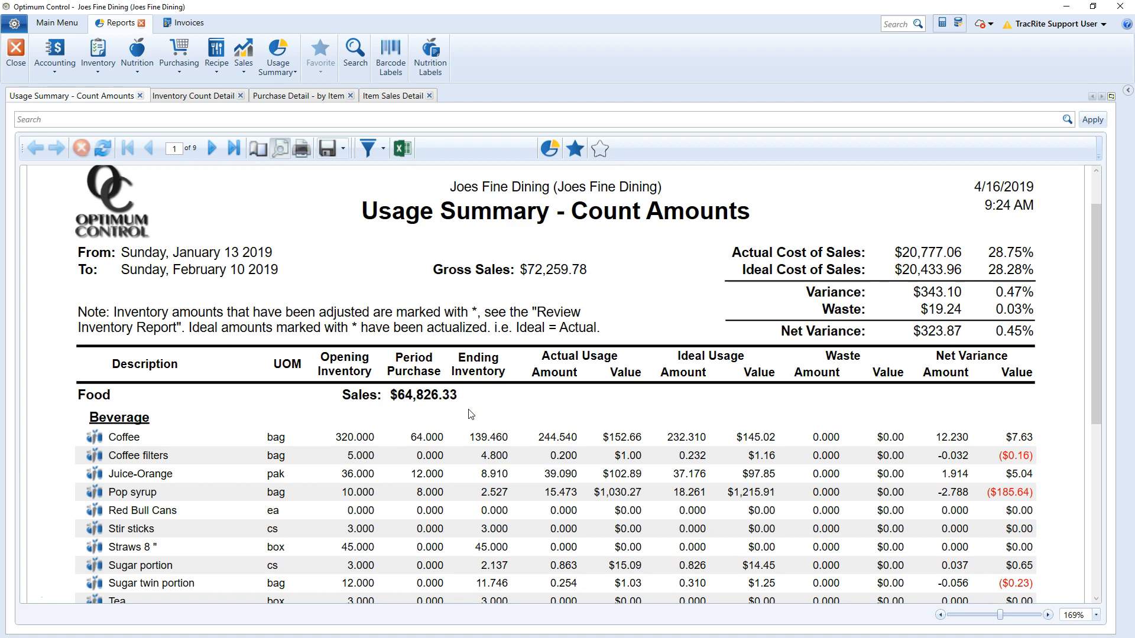
Look over the file formats available for saving the usage summary report, without choosing one
click(280, 153)
click(342, 152)
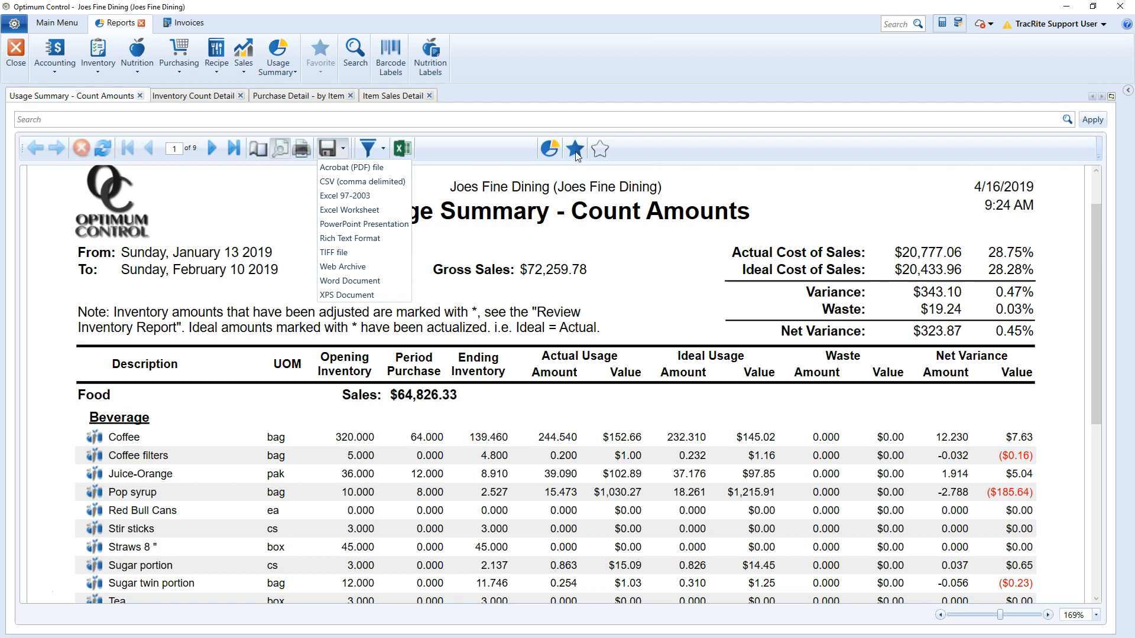
click(621, 258)
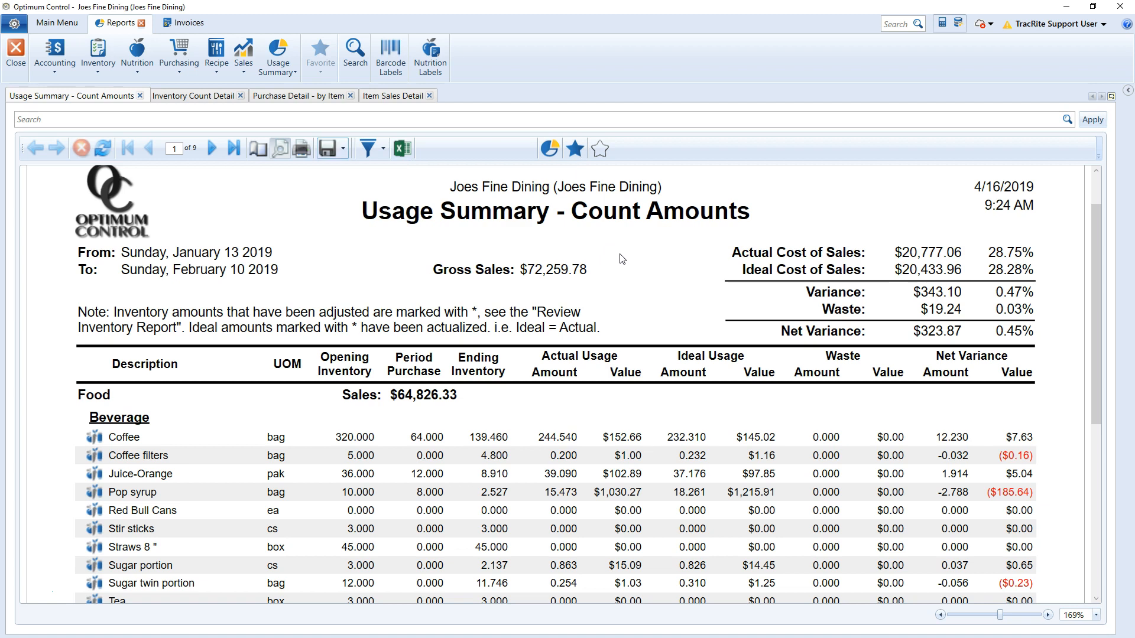